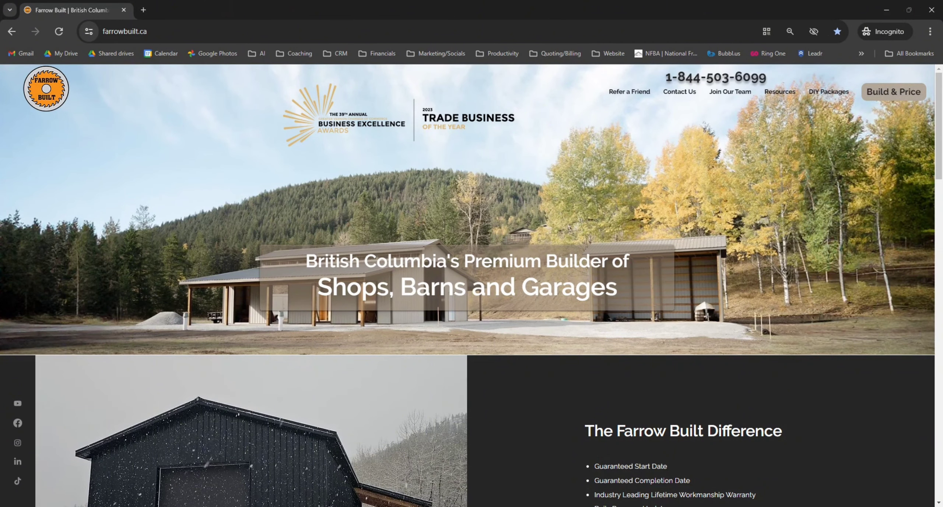
Launch SmartBuild Framer from Build & Price and open the Shops model category
left_click(889, 97)
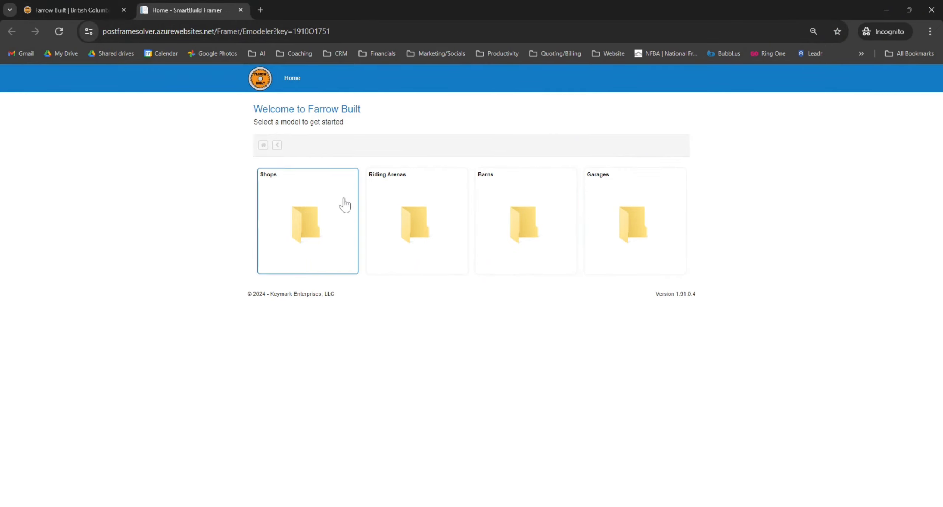
left_click(312, 233)
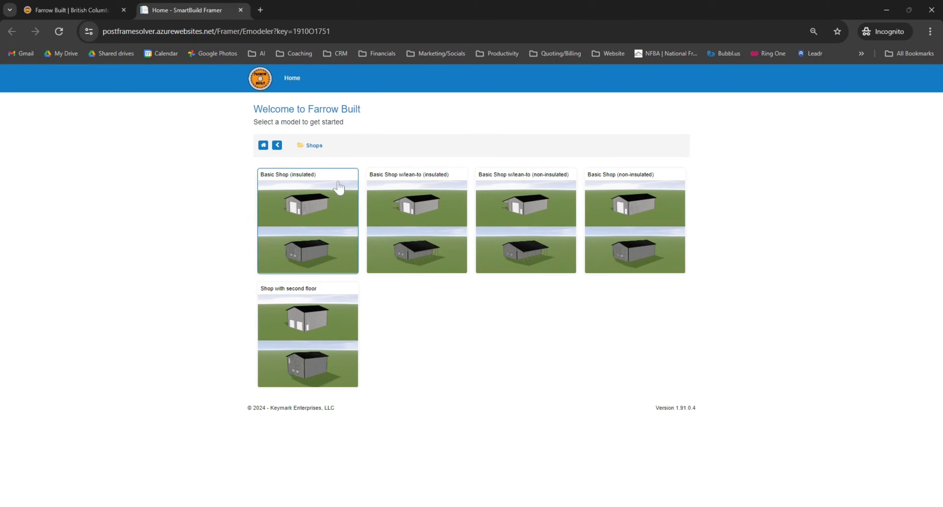
Start a job from Basic Shop w/lean-to (insulated), dismissing the Invalid Materials warning and visualizer guide
left_click(441, 219)
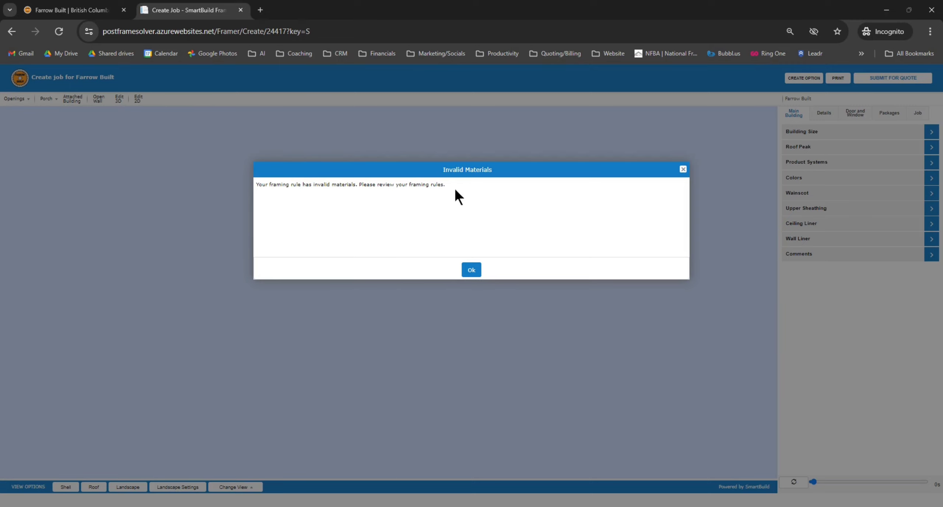
left_click_drag(447, 184, 273, 184)
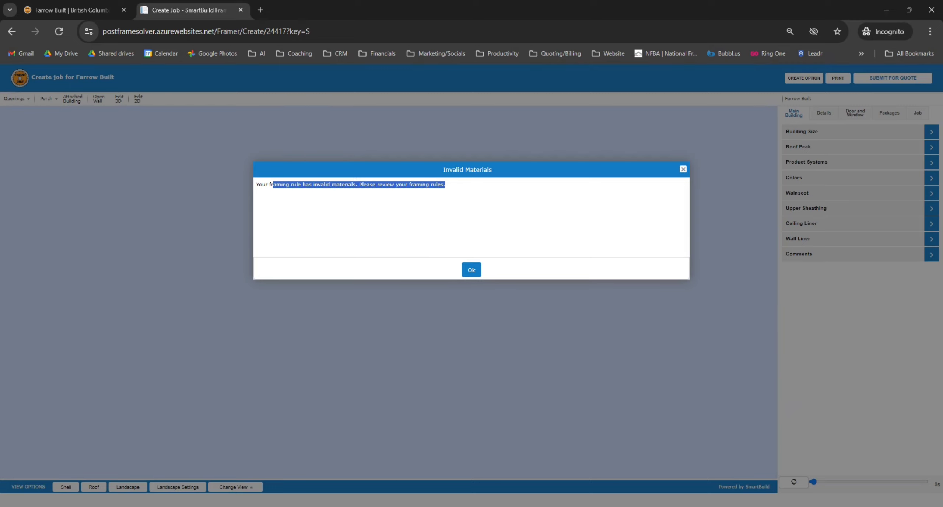
left_click(471, 270)
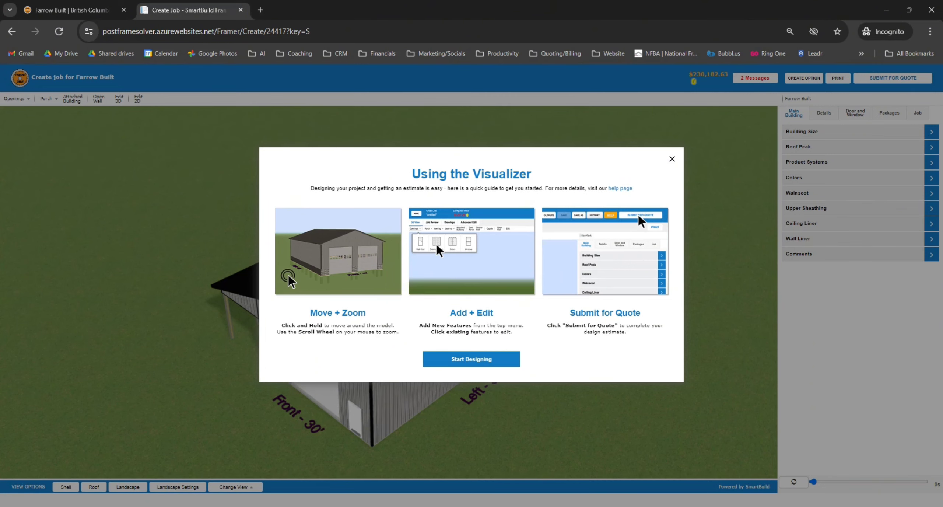
left_click(471, 359)
left_click_drag(442, 346, 464, 334)
scroll(408, 379, "up", 10)
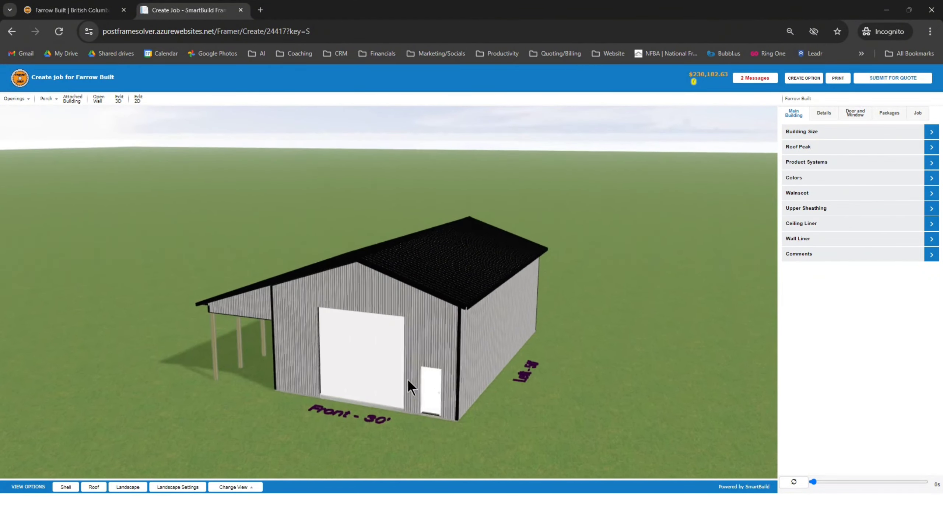
scroll(408, 379, "down", 10)
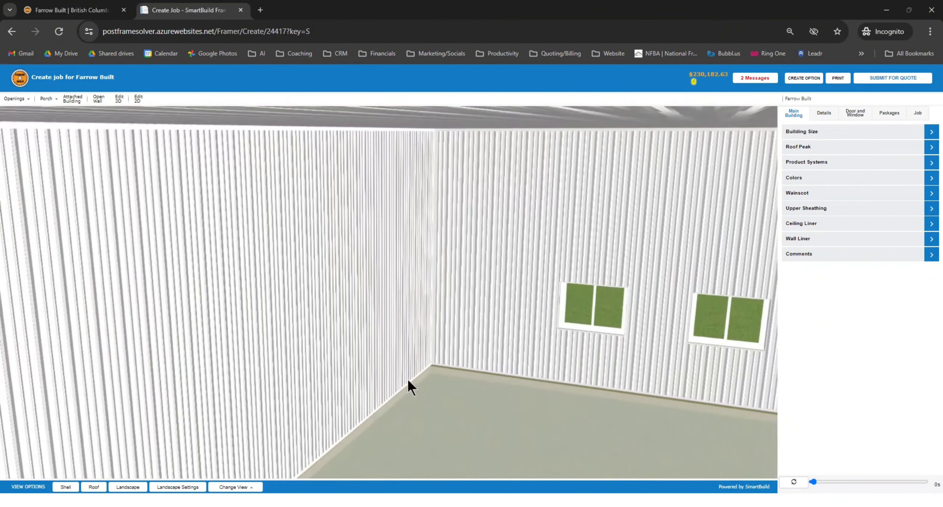
scroll(408, 379, "down", 3)
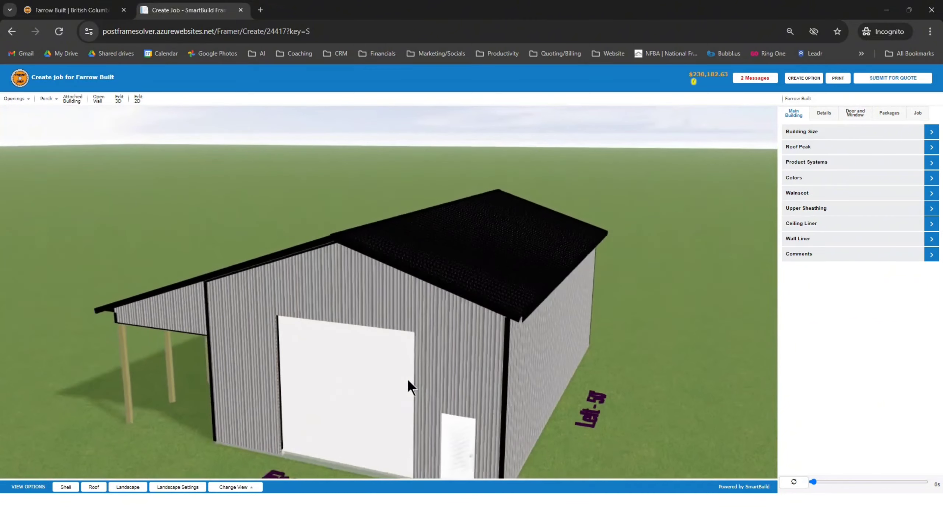
left_click_drag(519, 433, 564, 429)
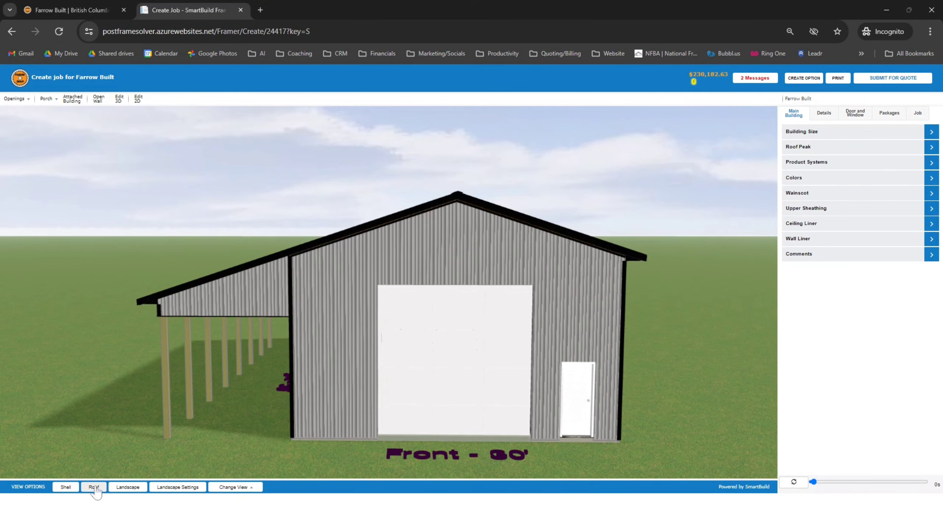
left_click(66, 487)
left_click_drag(638, 436, 673, 373)
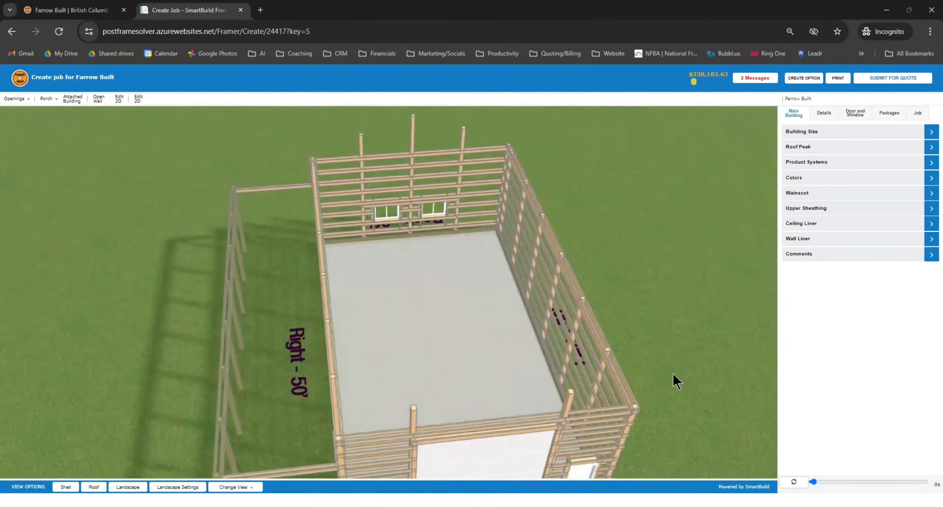
left_click(76, 484)
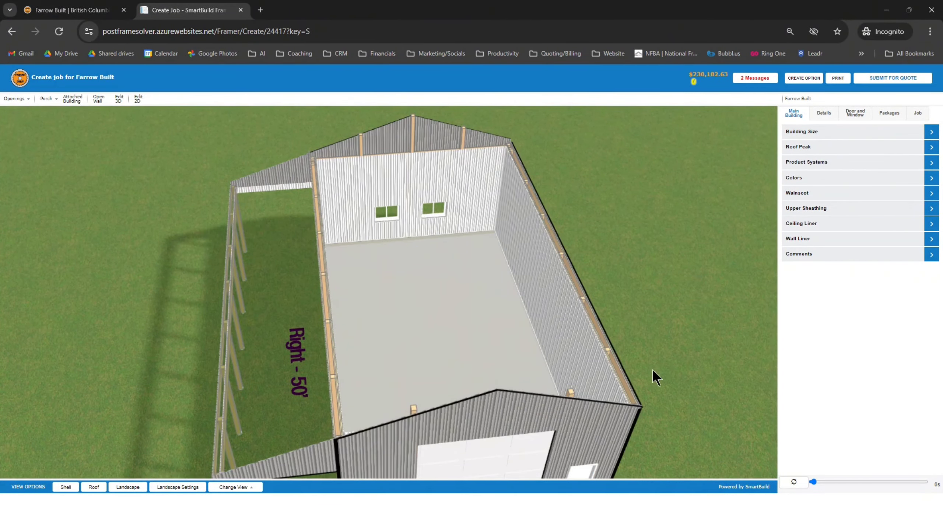
left_click_drag(652, 370, 262, 386)
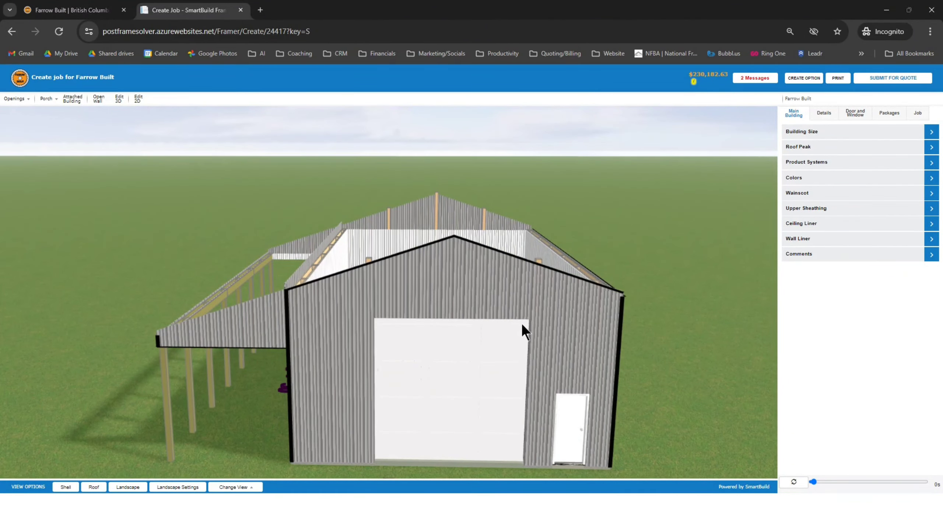
left_click(95, 486)
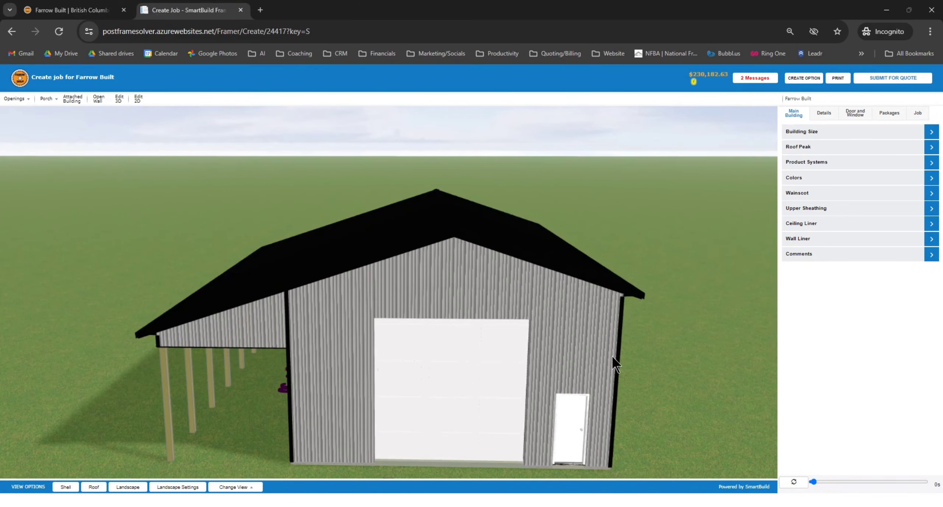
left_click_drag(611, 355, 655, 355)
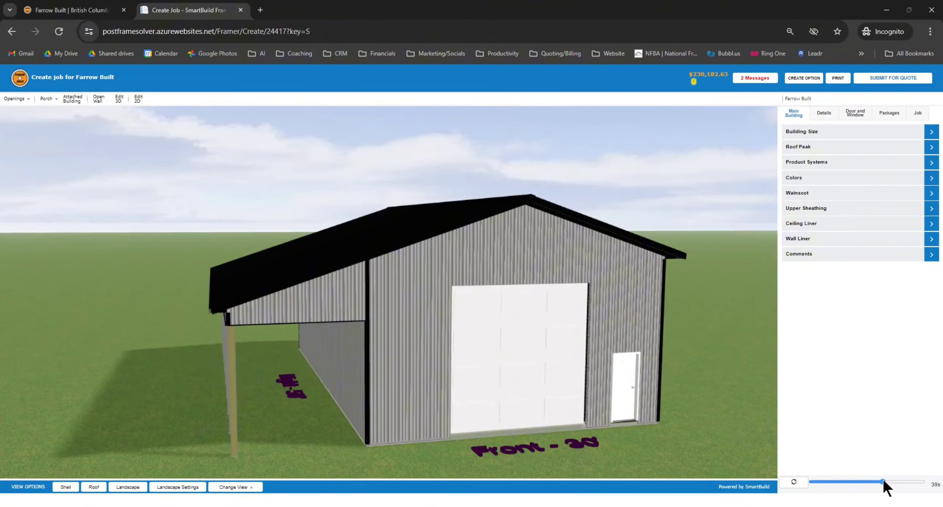
Orbit to the front and side walls, zoom the page out, and expand the Building Size settings
left_click_drag(916, 483, 928, 484)
left_click_drag(651, 322, 596, 352)
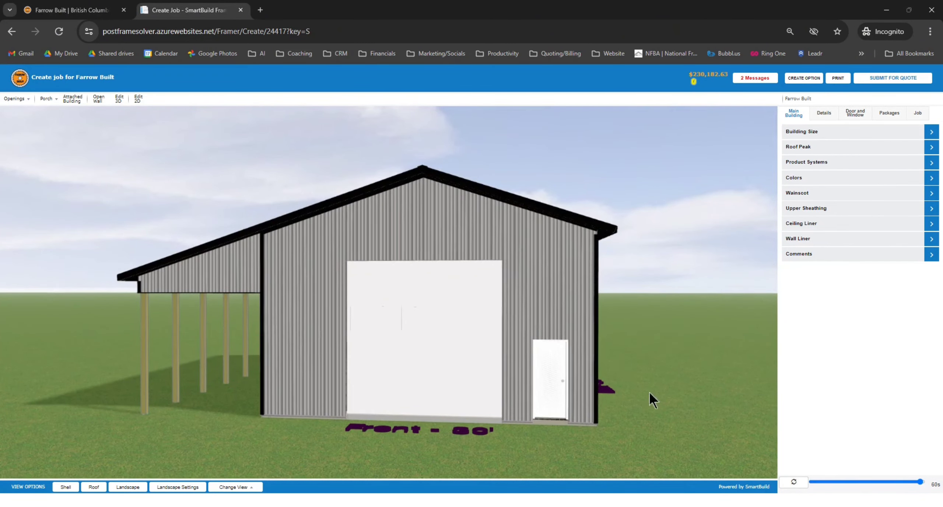
left_click_drag(743, 436, 685, 452)
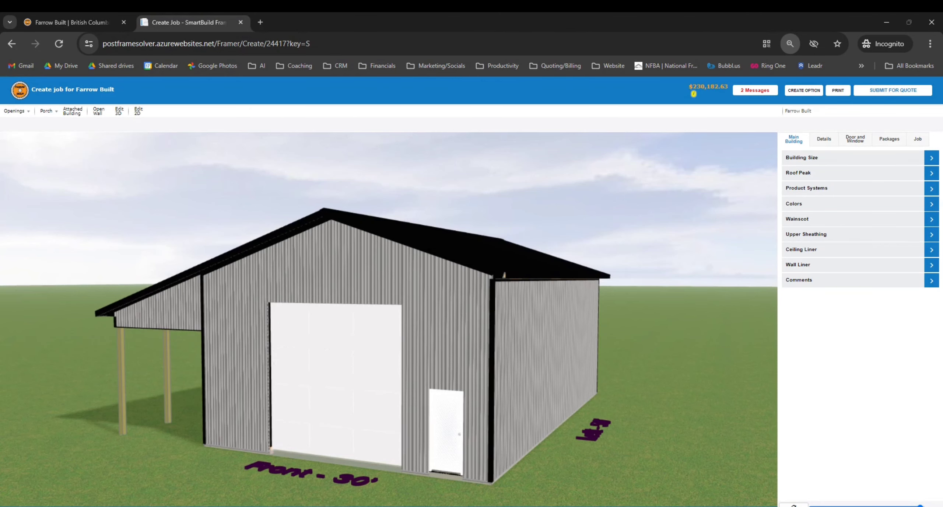
key("ctrl+minus")
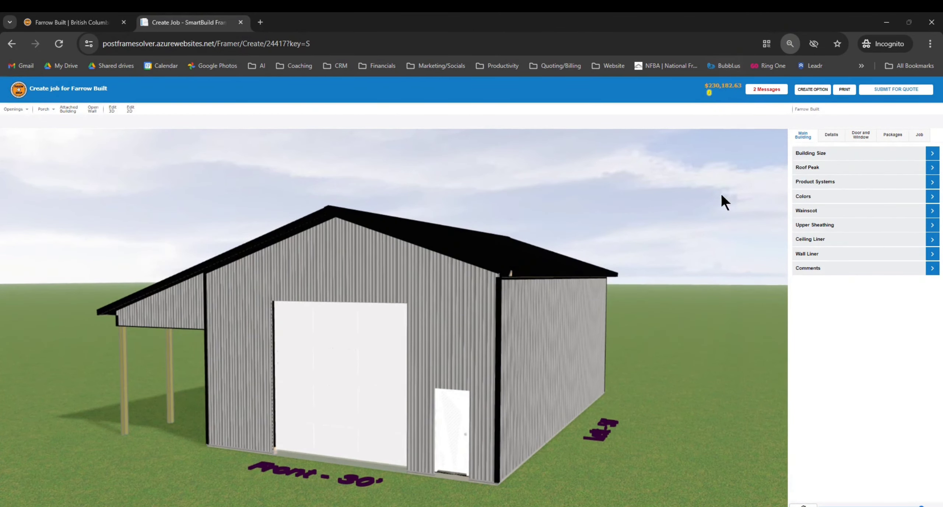
left_click_drag(721, 257, 541, 400)
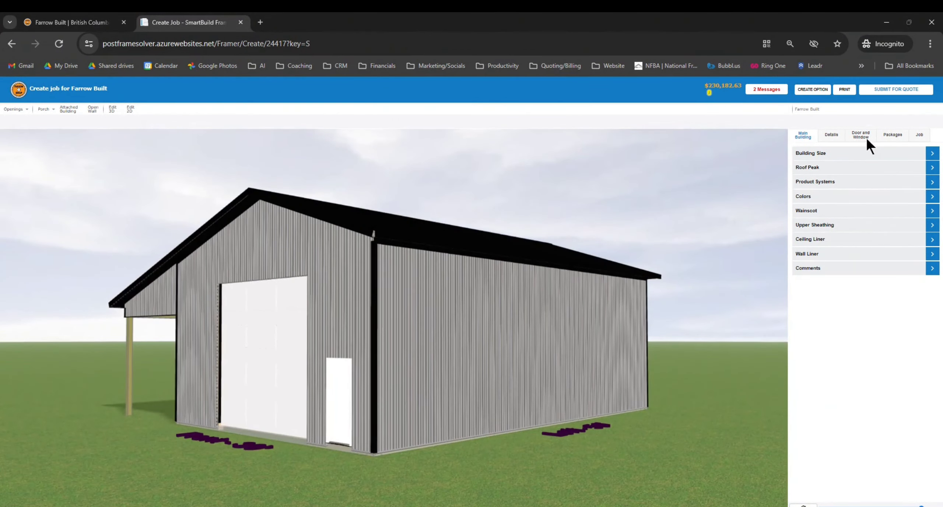
left_click(862, 154)
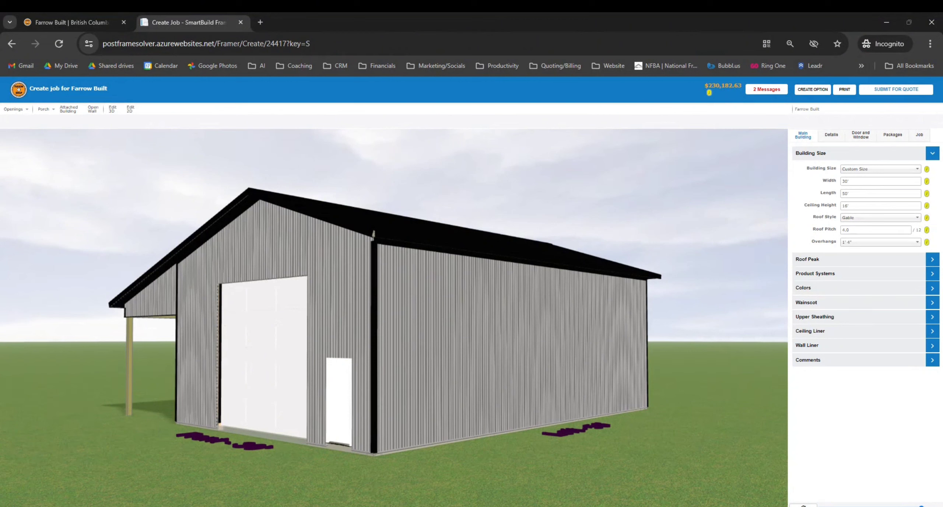
Set the building length to 150' and the ceiling height to 20'
left_click(843, 194)
type("1")
left_click(824, 198)
left_click(847, 206)
left_click(799, 210)
Keep the Gable roof, set a 2.5/12 roof pitch and 2' overhangs
left_click(852, 218)
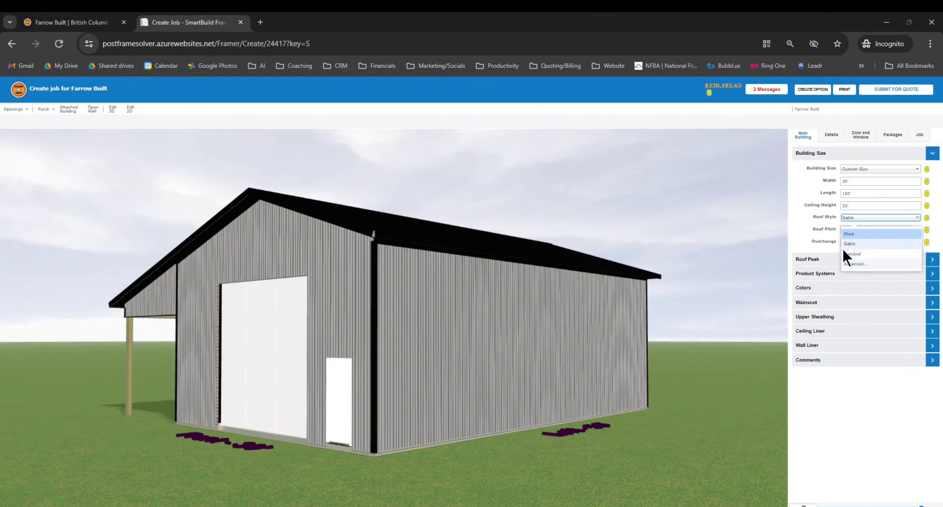
left_click(803, 227)
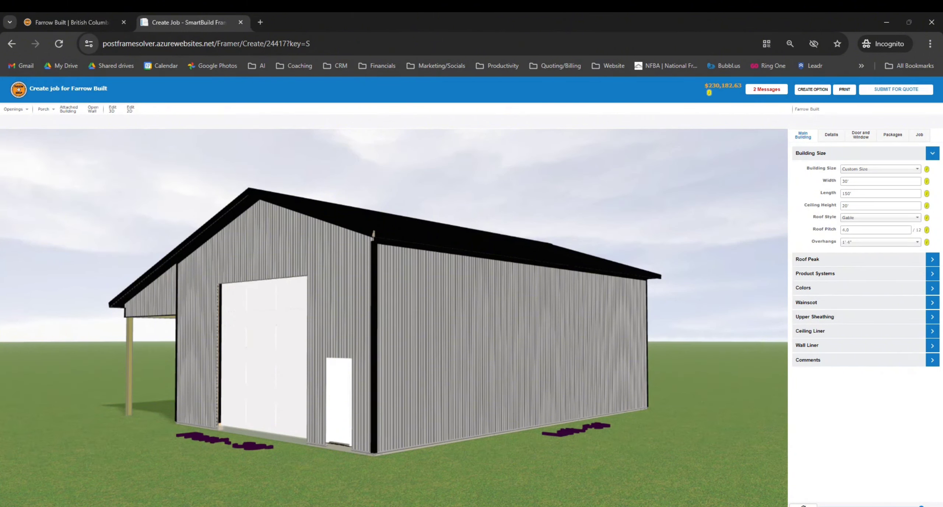
double_click(844, 230)
type("2.5")
left_click(799, 229)
left_click(853, 244)
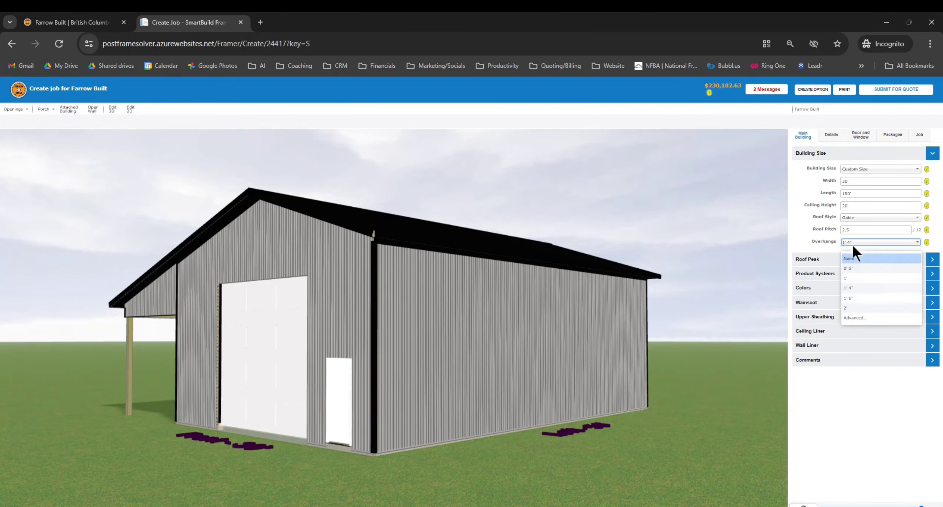
left_click(856, 307)
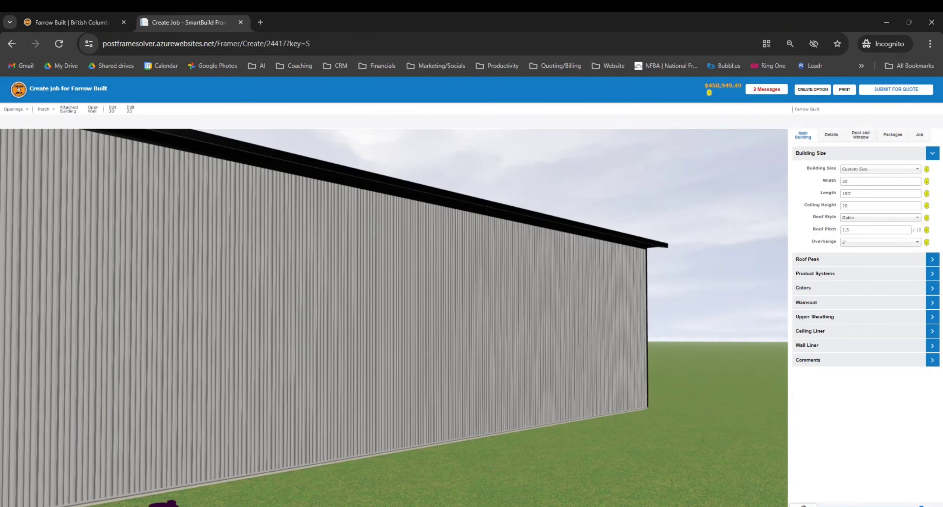
scroll(649, 230, "down", 6)
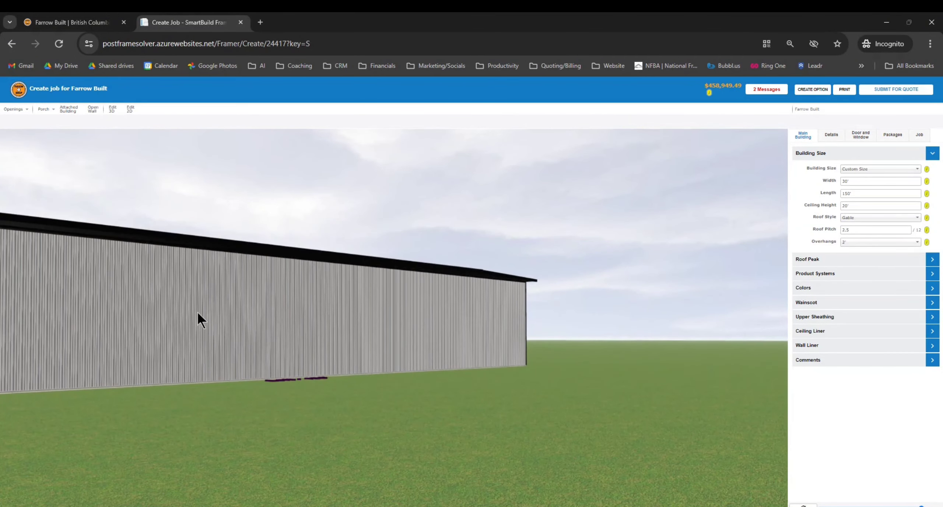
left_click_drag(197, 311, 588, 317)
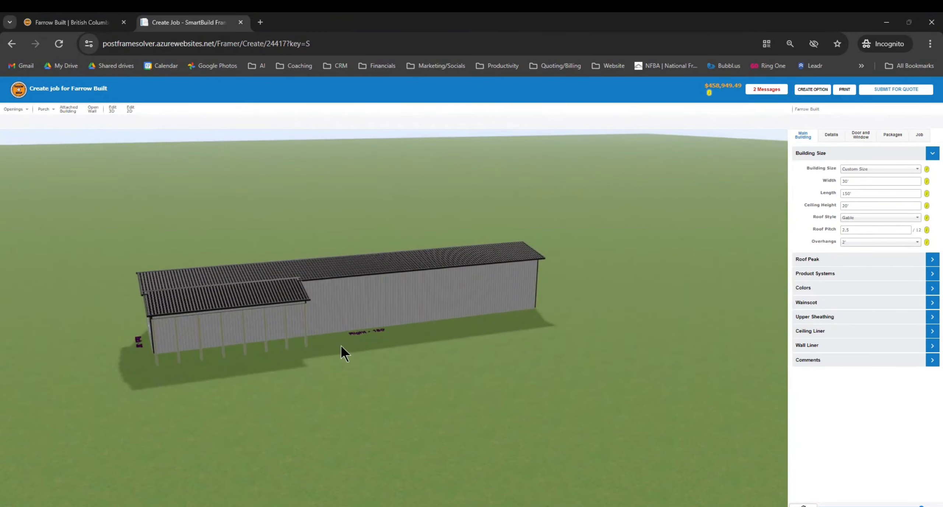
left_click_drag(341, 346, 242, 343)
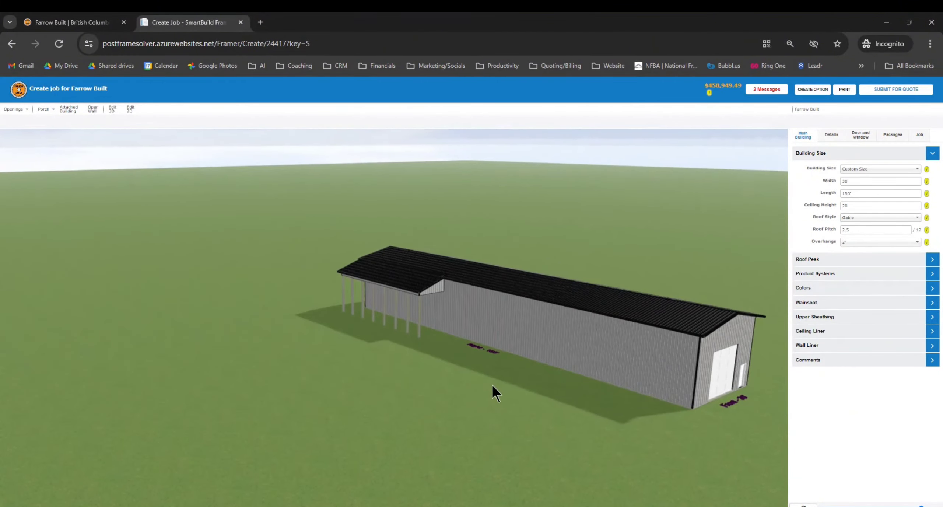
mouse_move(492, 385)
left_mouse_down()
mouse_move(385, 377)
mouse_move(552, 394)
mouse_move(477, 390)
left_mouse_up()
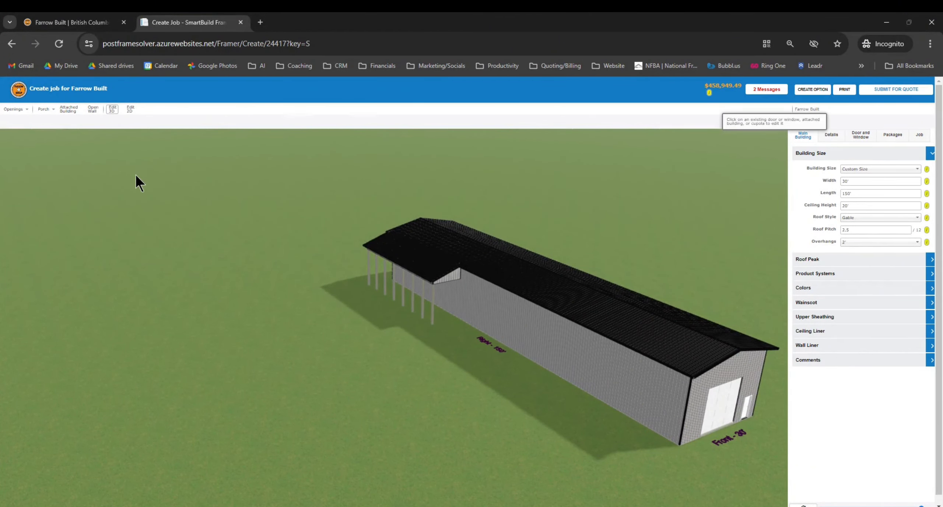
Select the lean-to and set its length to 150' and width to 16'
left_click(409, 255)
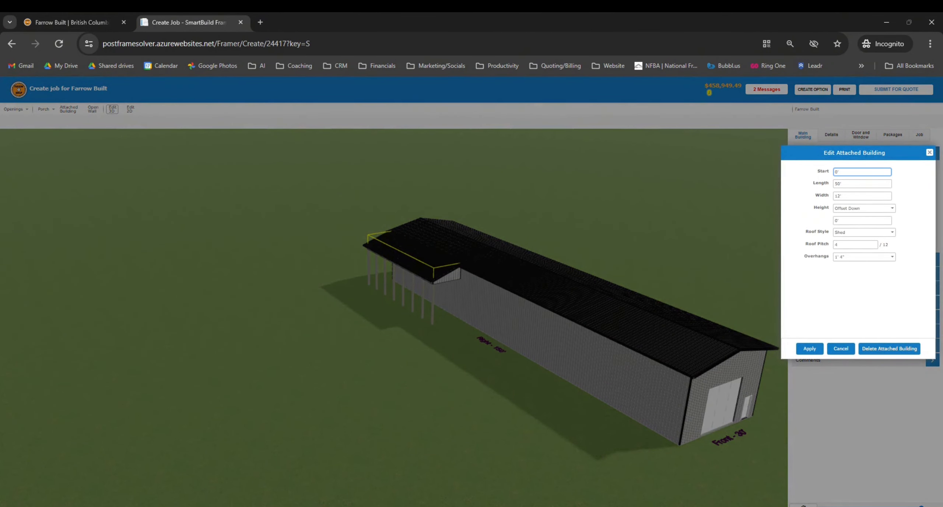
left_click(835, 184)
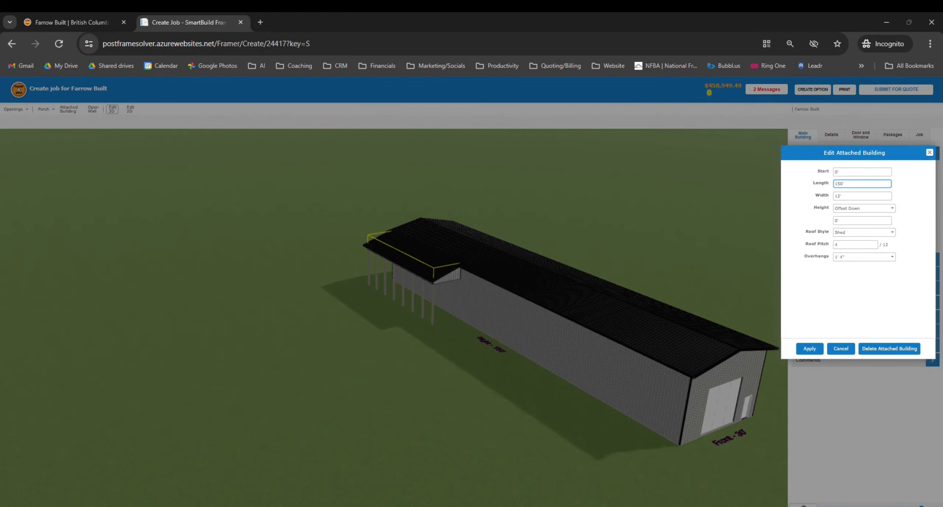
left_click(837, 195)
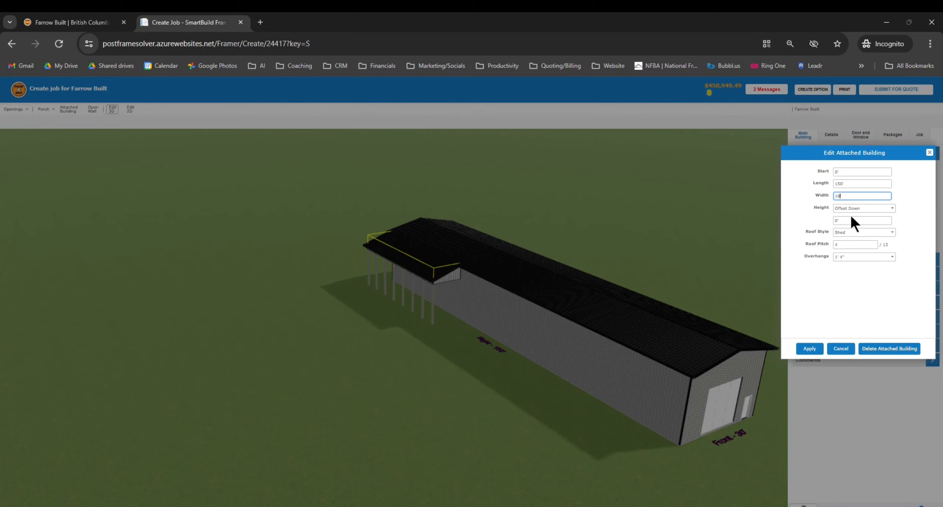
left_click(800, 218)
Keep the Offset Down height, set 2.5/12 roof pitch and 2' overhang, and apply the lean-to changes
left_click(891, 208)
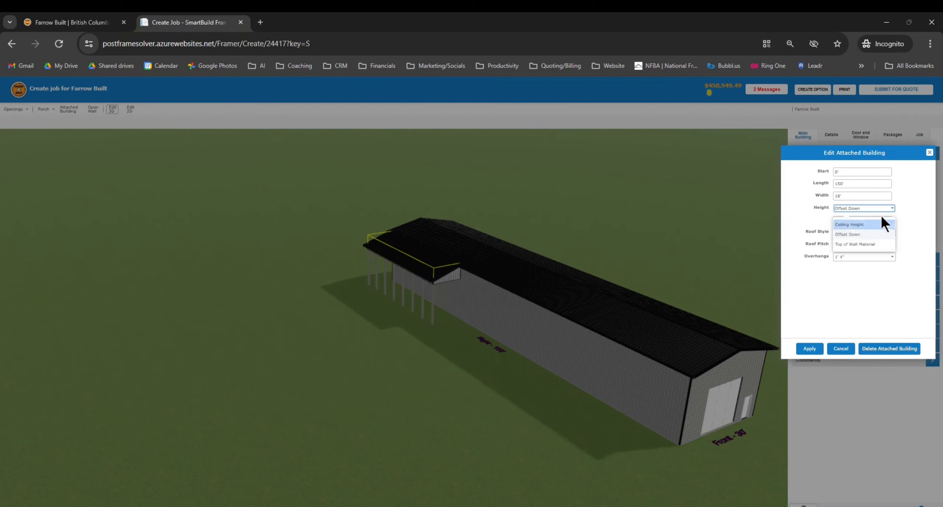
left_click(797, 221)
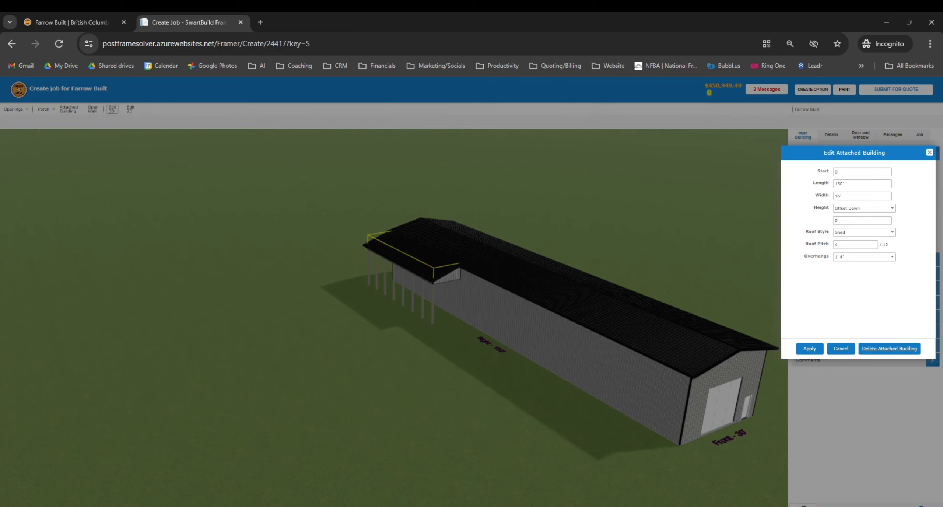
left_click(841, 208)
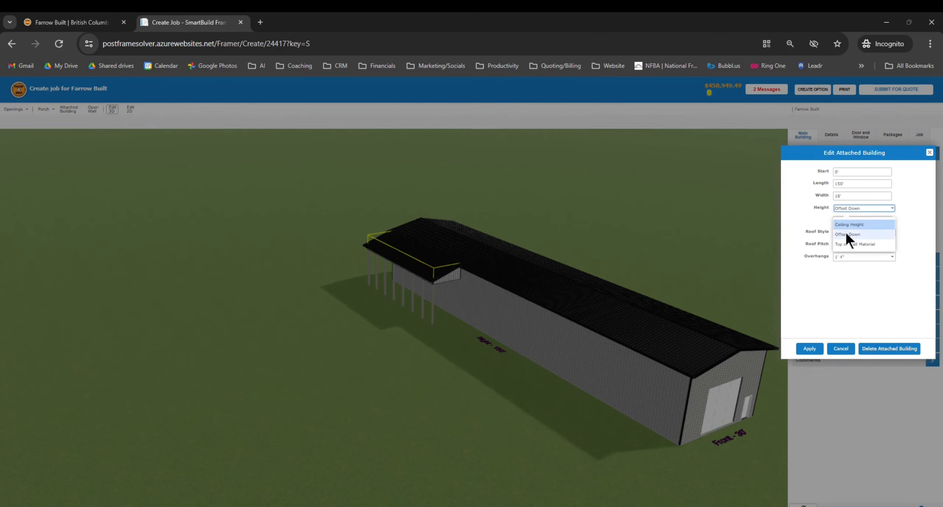
left_click(804, 219)
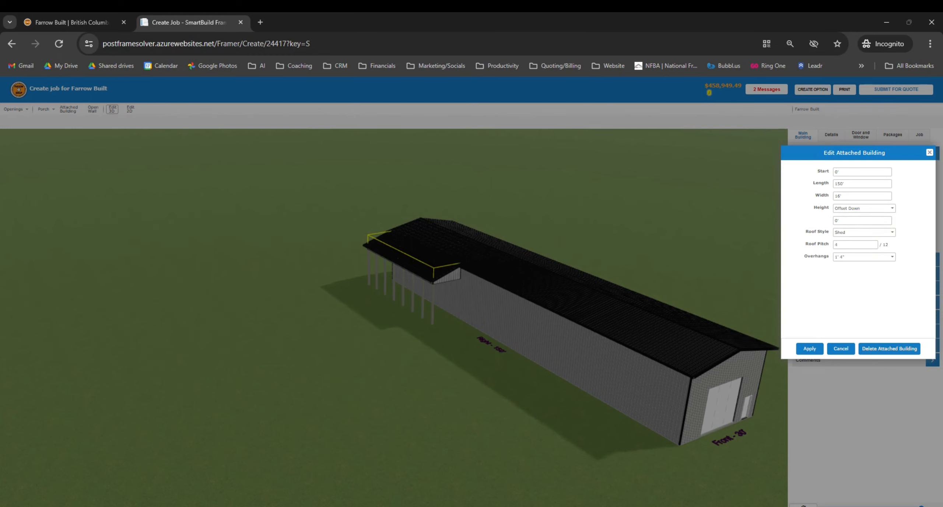
left_click(840, 244)
left_click(892, 256)
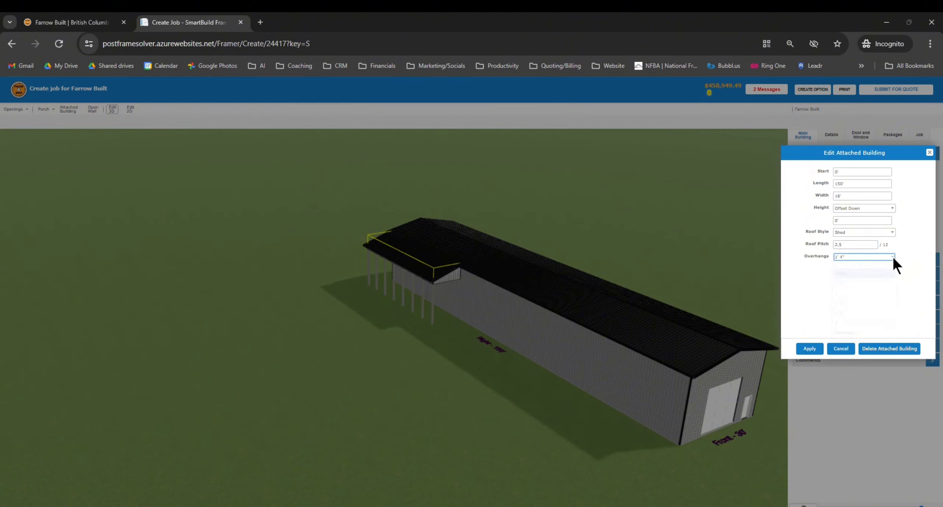
left_click(850, 322)
left_click(806, 352)
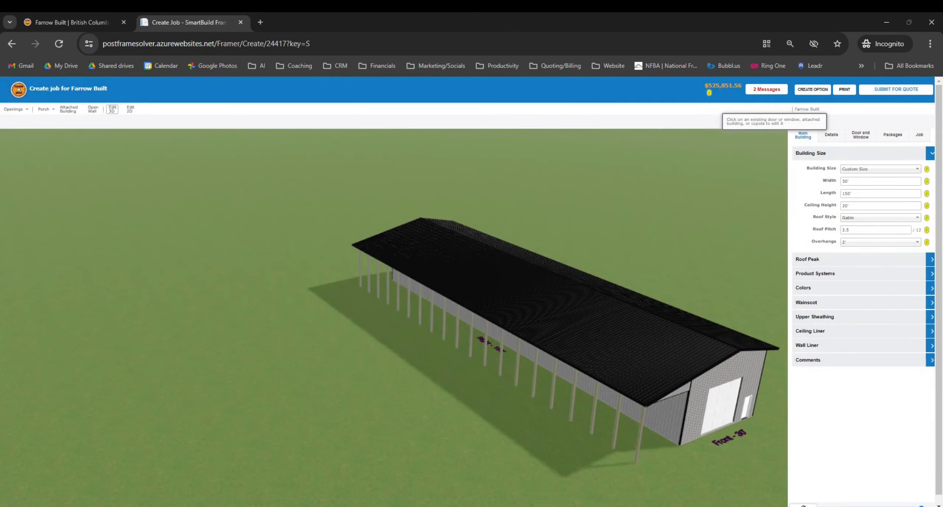
left_click_drag(600, 430, 555, 403)
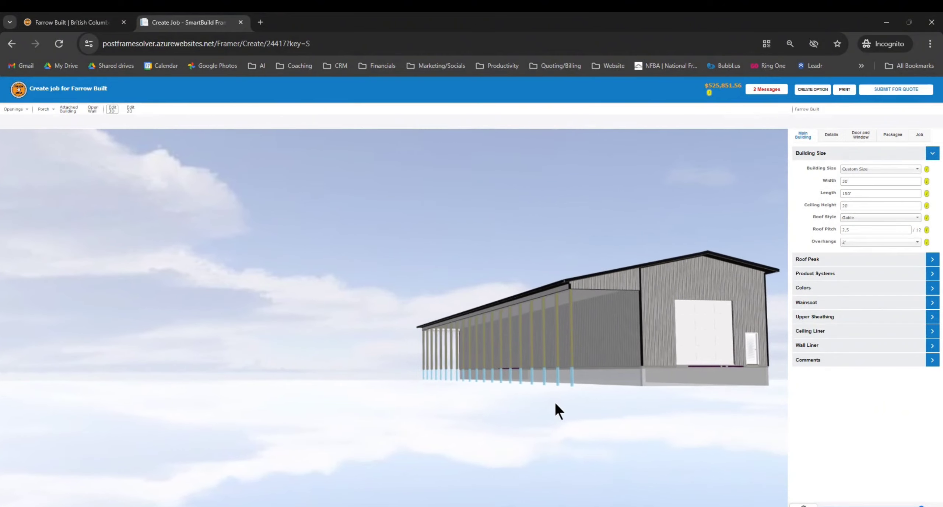
left_click_drag(461, 388, 384, 429)
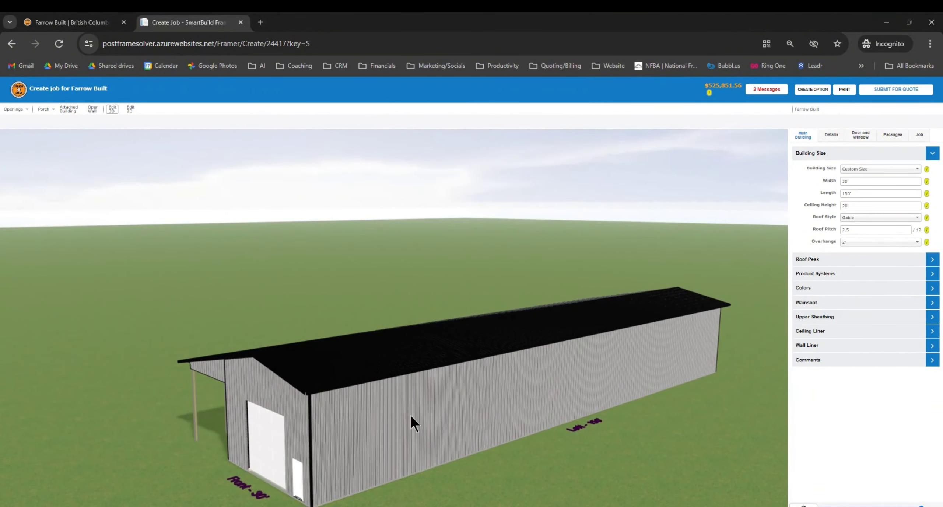
left_click_drag(445, 448, 616, 409)
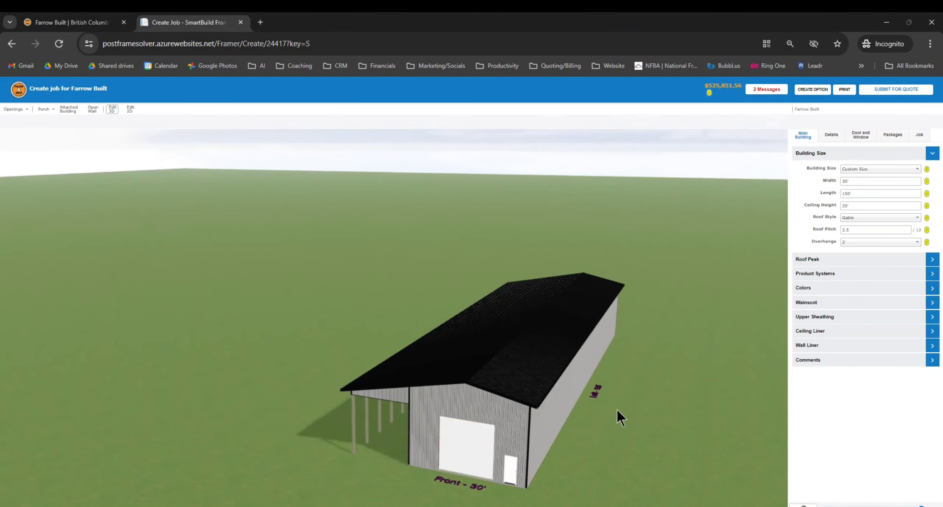
left_click_drag(546, 462, 625, 461)
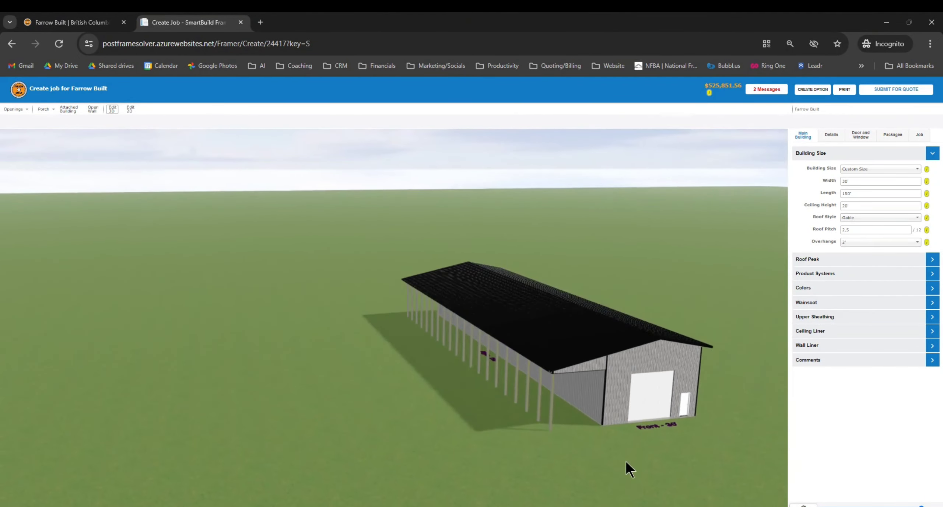
left_click_drag(759, 424, 706, 432)
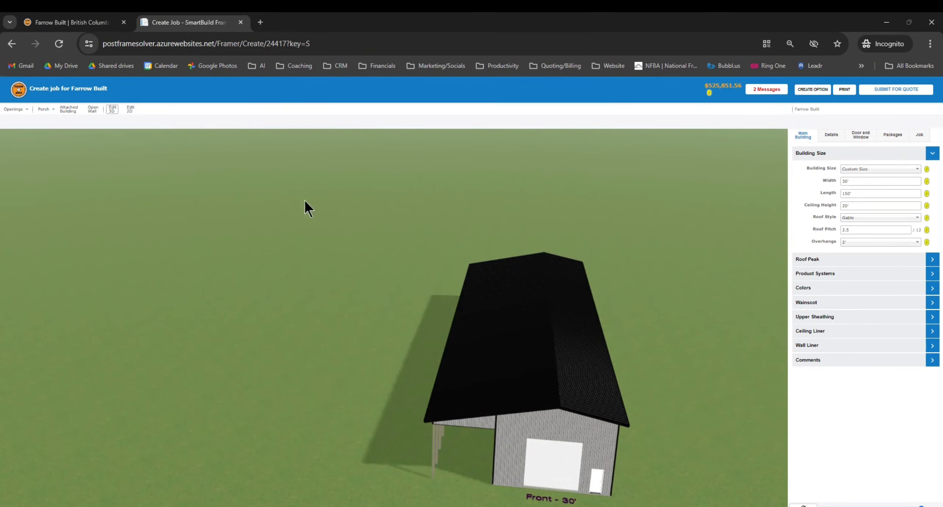
In the 2D plan editor, move the existing front-wall overhead door down the wall
left_click(130, 109)
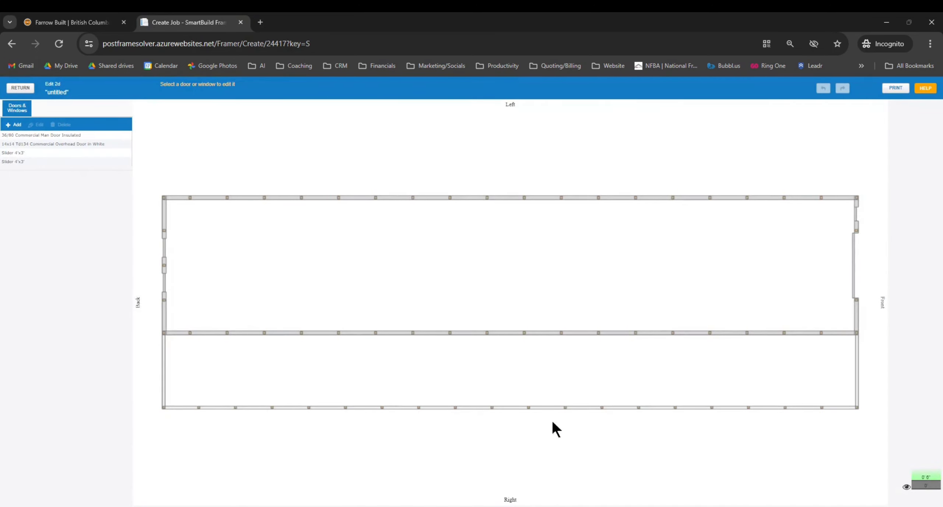
left_click(857, 253)
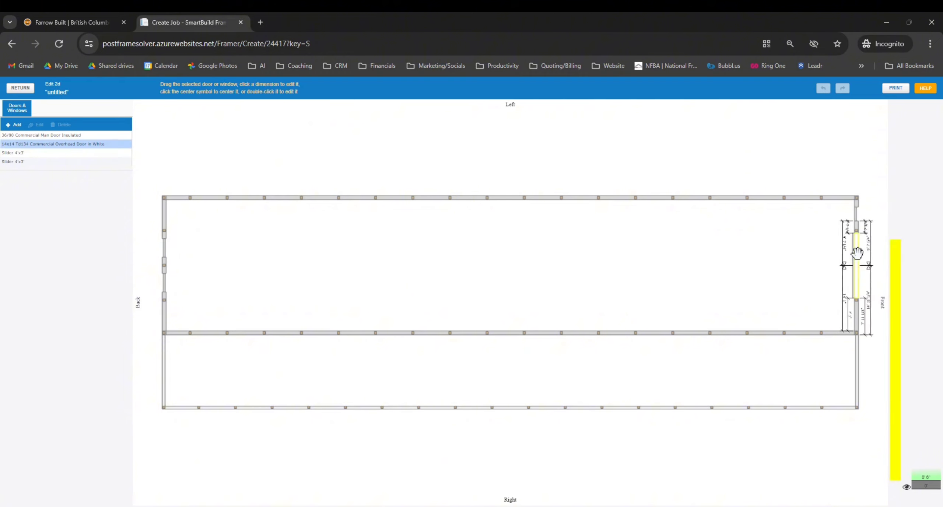
left_click(856, 211)
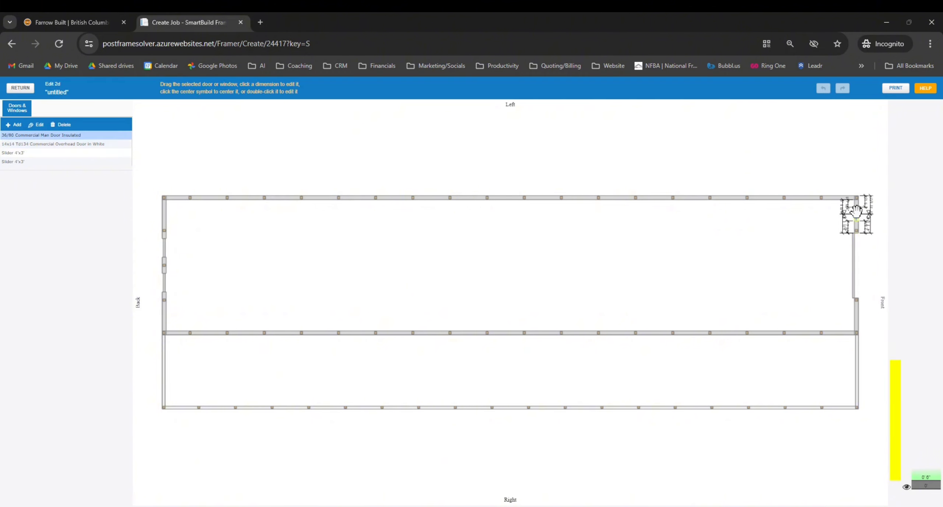
left_click(162, 282)
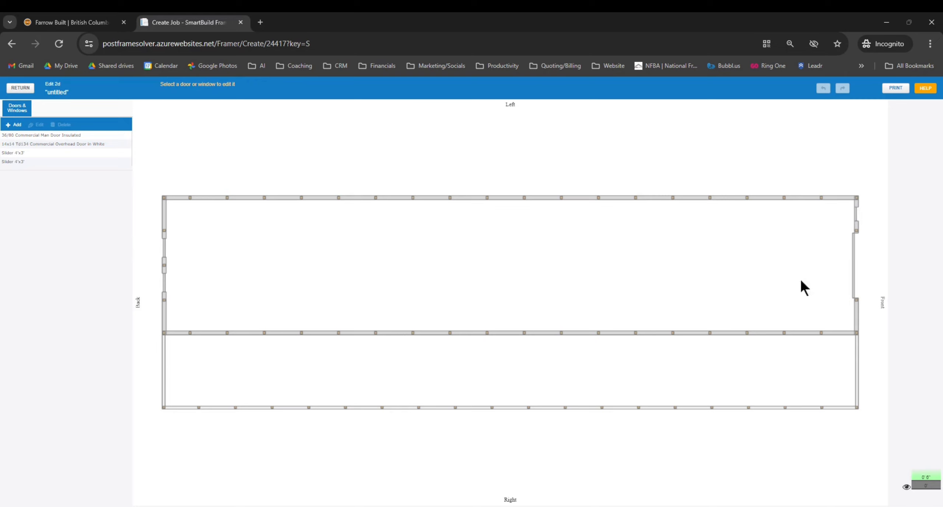
left_click(855, 267)
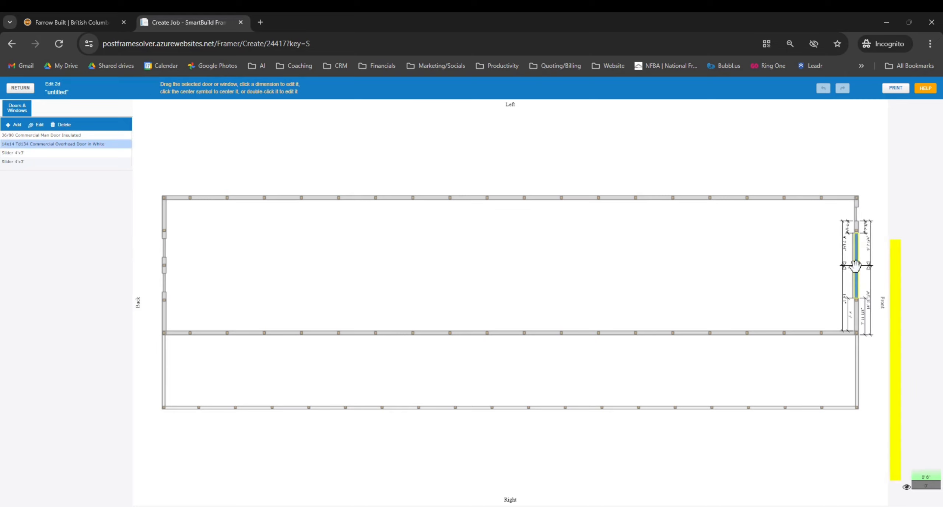
left_click_drag(856, 266, 855, 275)
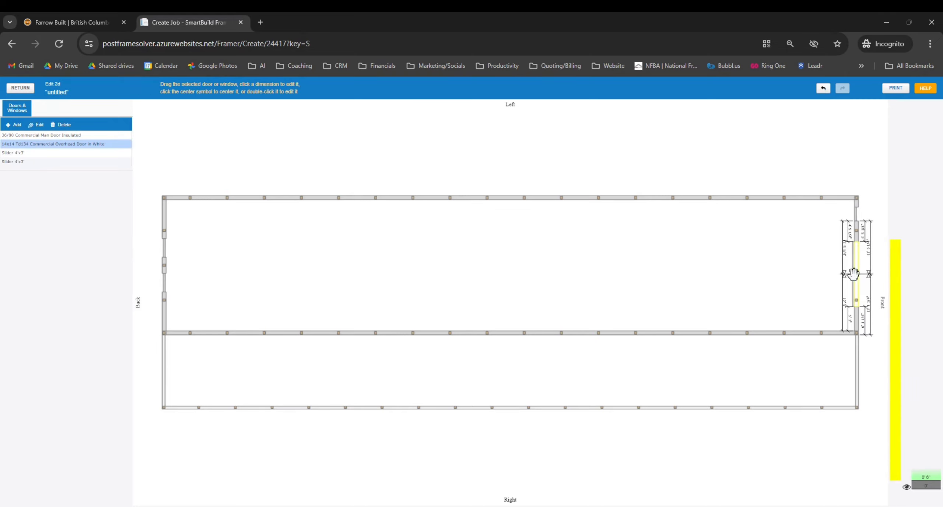
Add a 12x12 white commercial overhead door to the front wall
left_click(790, 287)
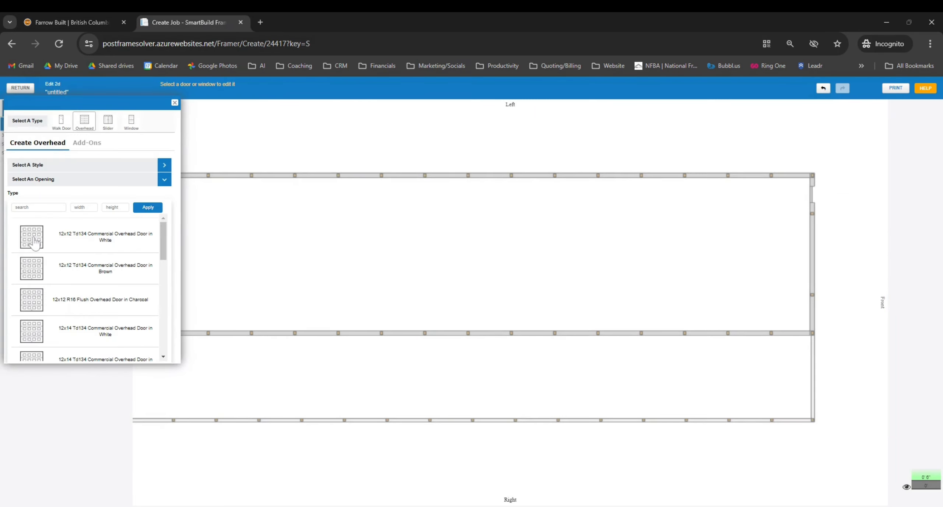
left_click(34, 243)
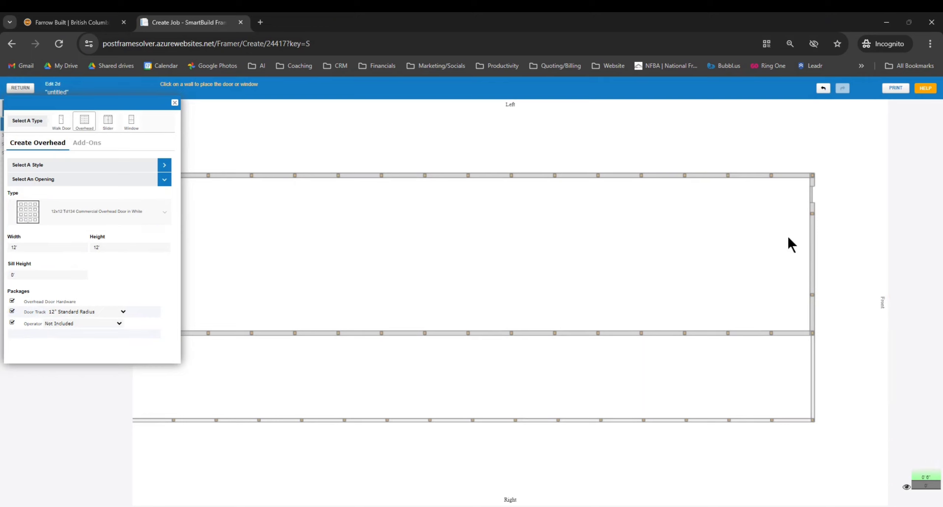
left_click(813, 289)
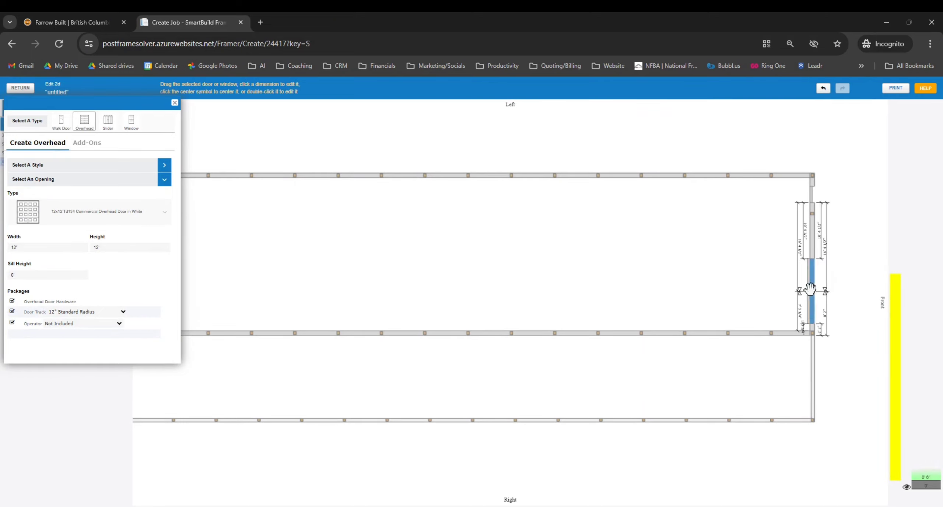